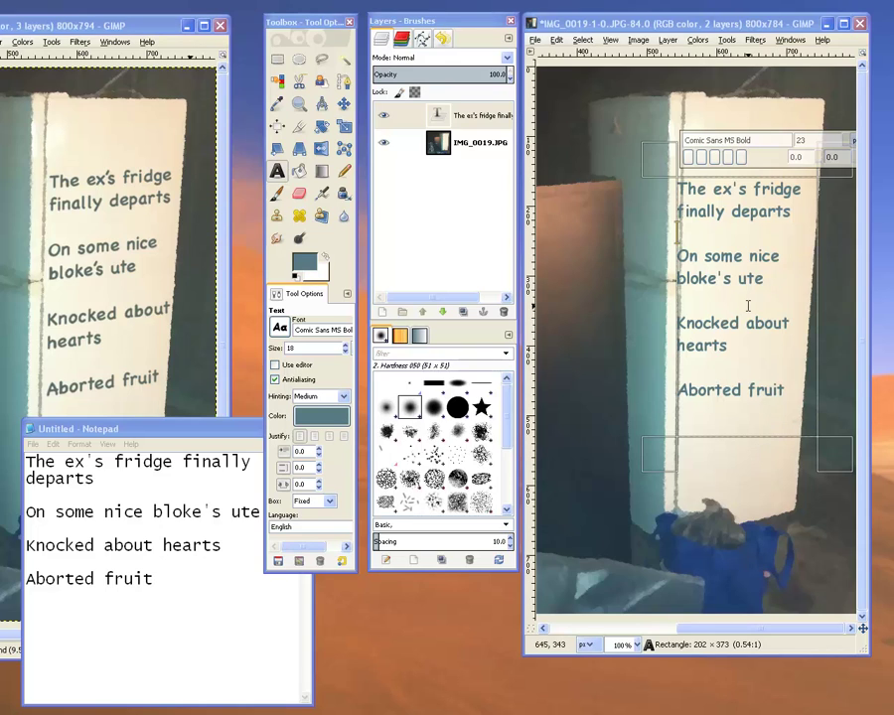
Move the Notepad notes off screen and select the caption text layer to show its text box.
drag(167, 432, 0, 442)
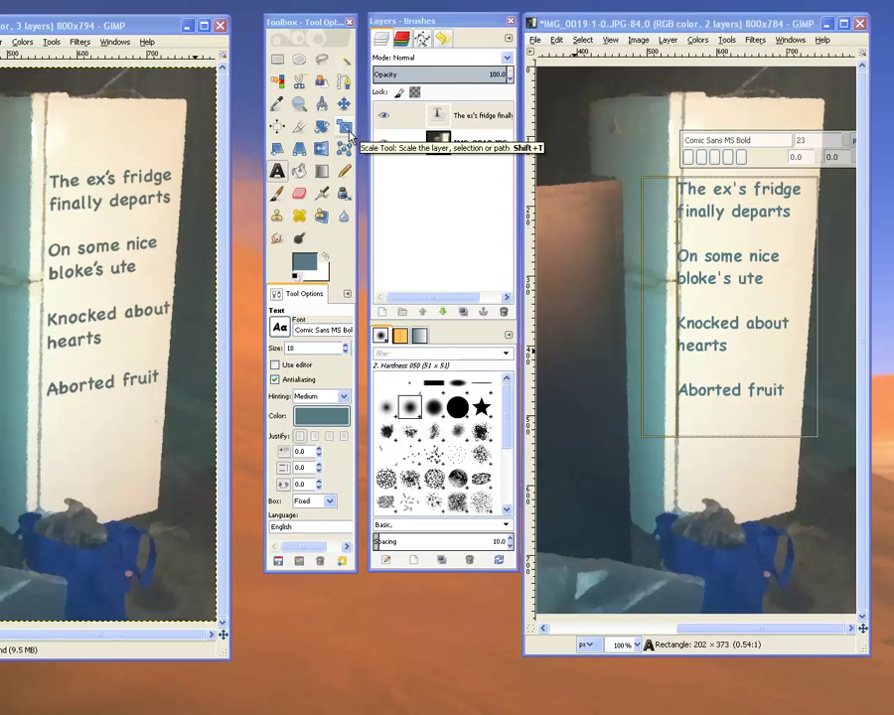
click(438, 118)
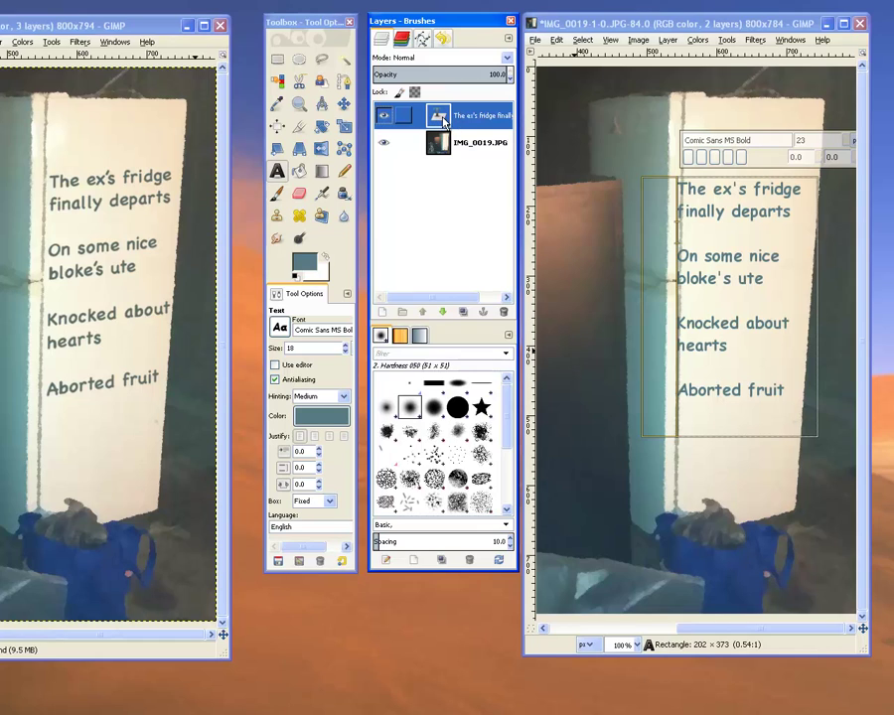
double_click(437, 116)
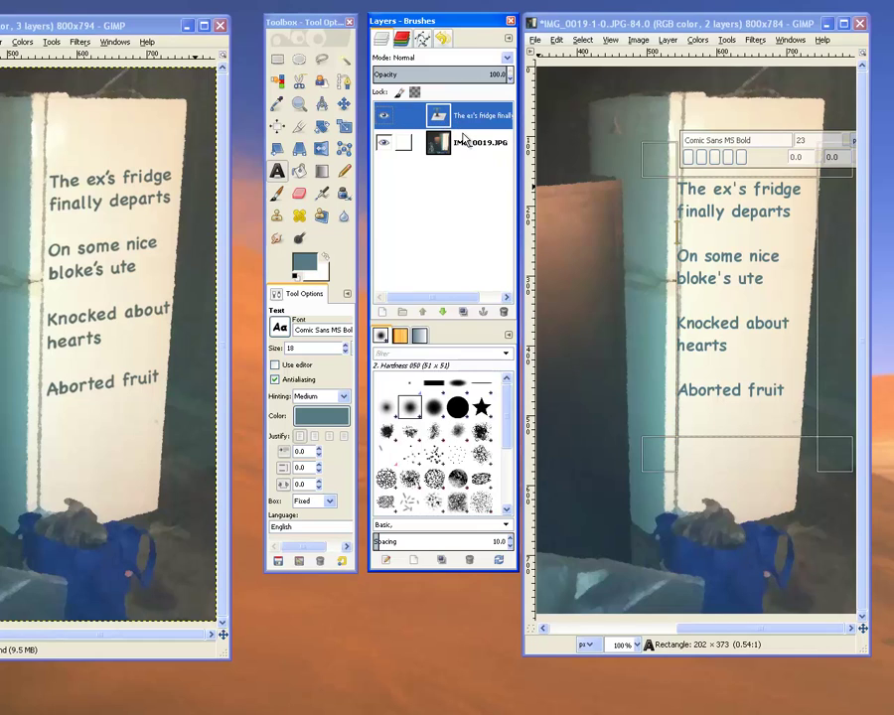
With the Move tool set to the active layer, nudge the captions slightly up and right.
click(343, 105)
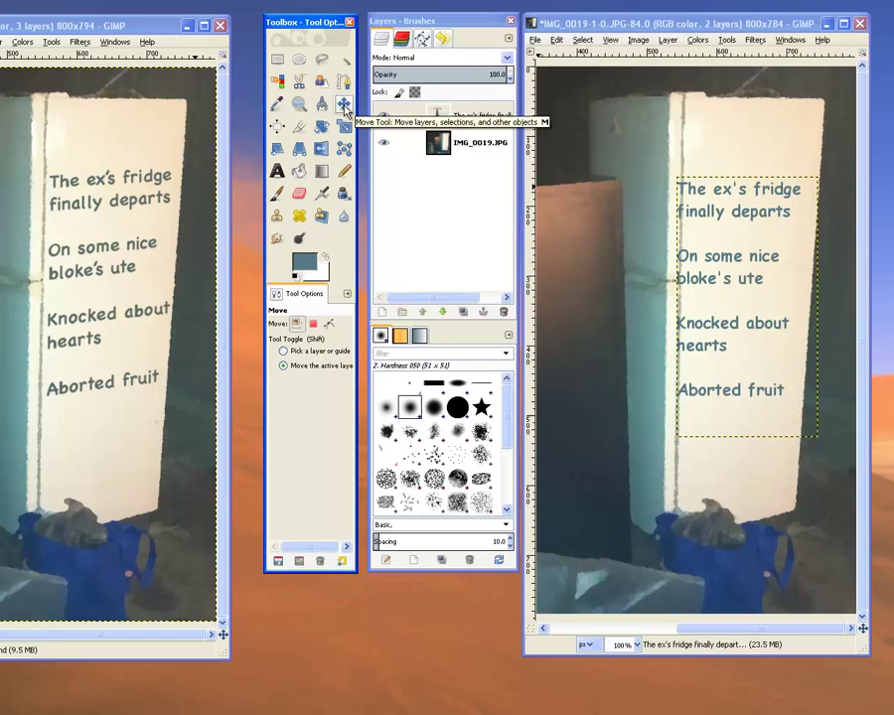
click(284, 367)
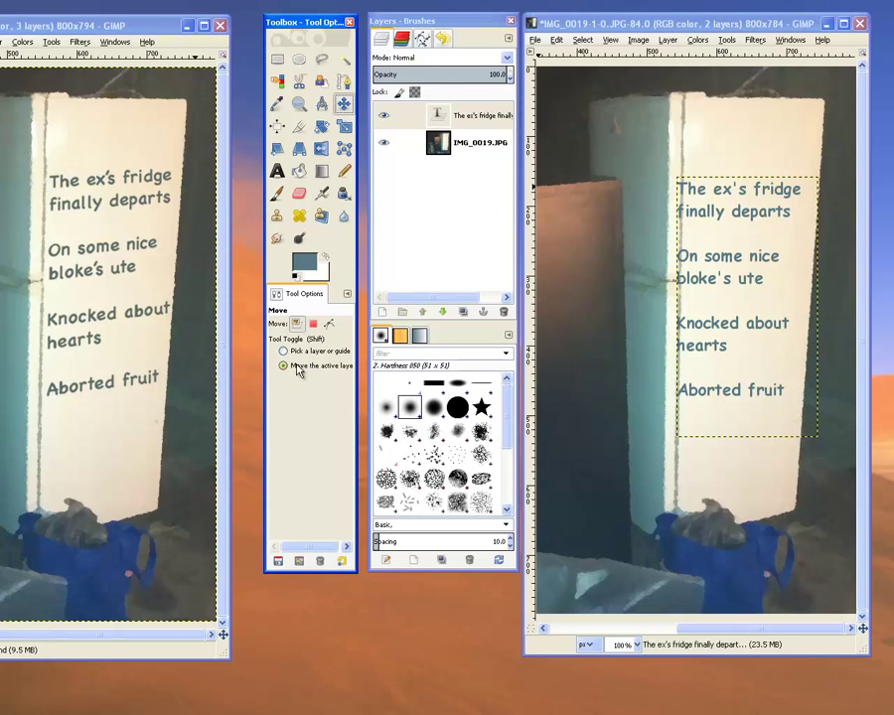
click(445, 116)
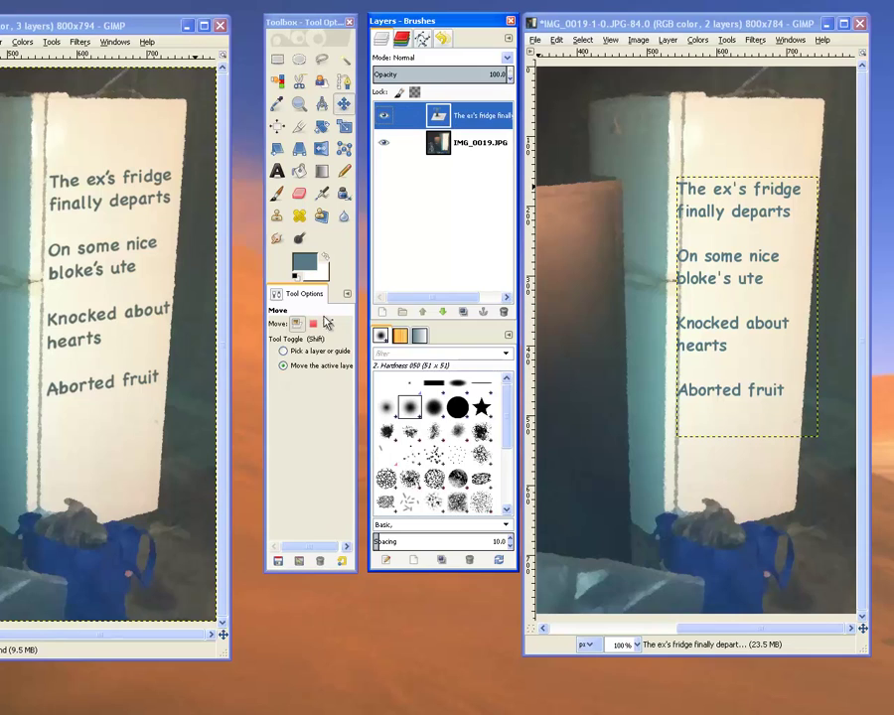
click(307, 367)
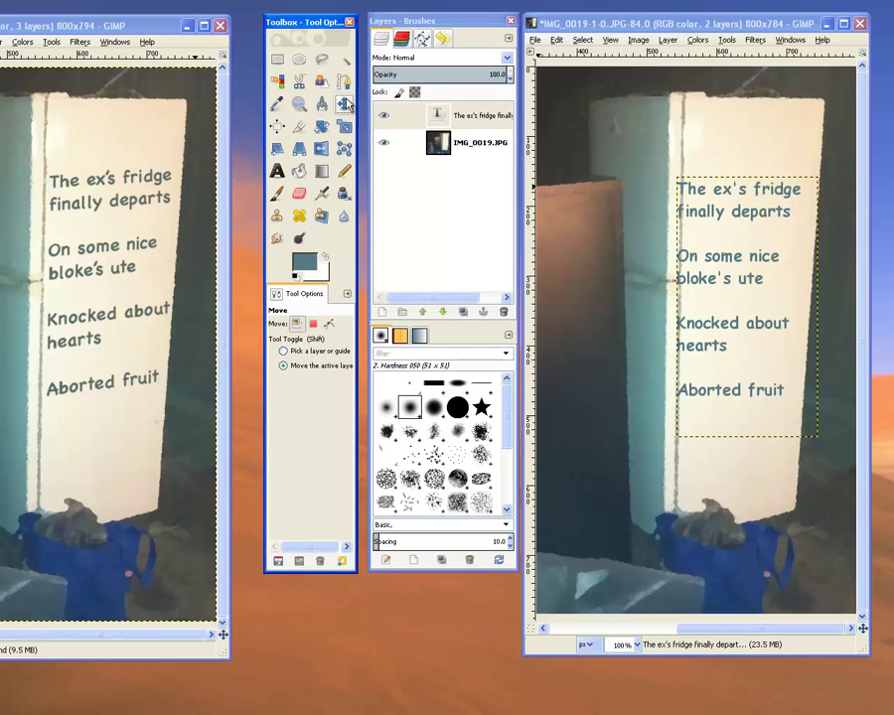
mouse_move(735, 275)
mouse_down()
mouse_move(723, 287)
mouse_move(737, 292)
mouse_move(741, 278)
mouse_move(729, 289)
mouse_move(737, 286)
mouse_move(727, 274)
mouse_move(745, 277)
mouse_move(740, 263)
mouse_up()
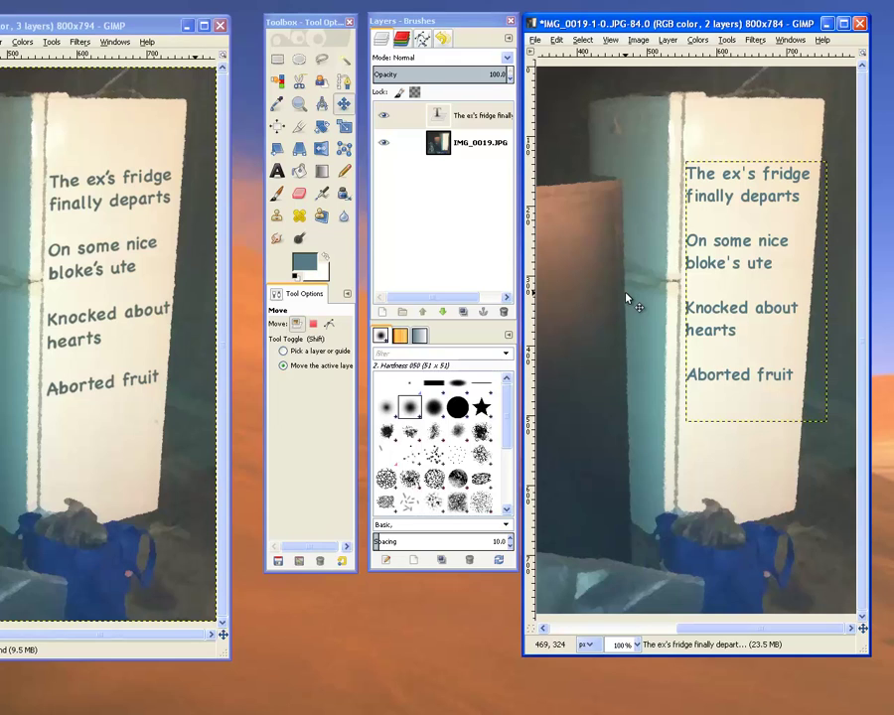
Start a Rotate transform on the caption layer and move its settings dialog off the text.
click(322, 129)
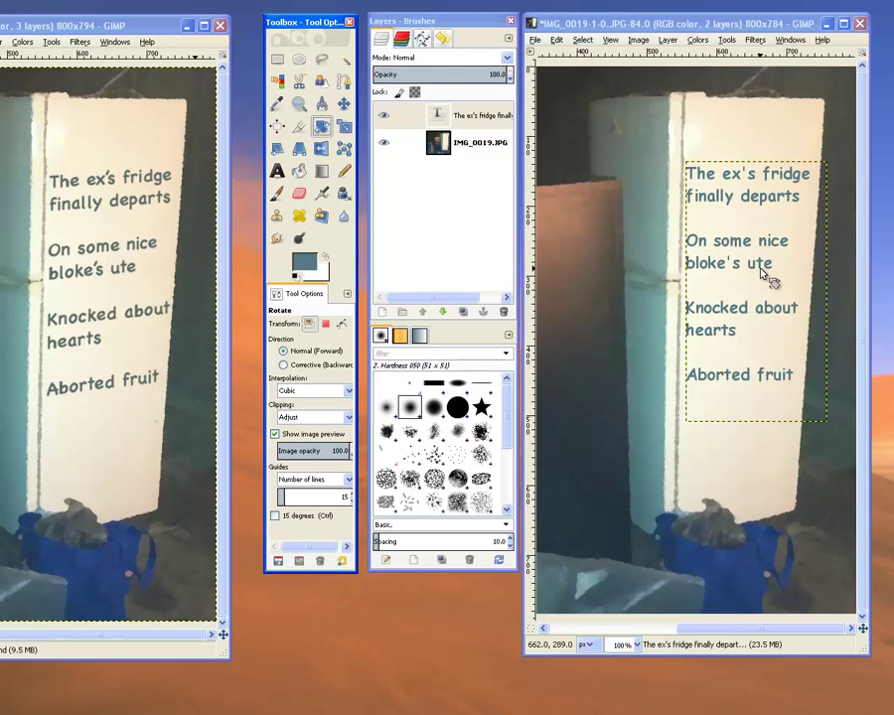
mouse_move(782, 311)
mouse_down()
mouse_move(779, 323)
mouse_move(791, 318)
mouse_move(791, 326)
mouse_move(784, 319)
mouse_up()
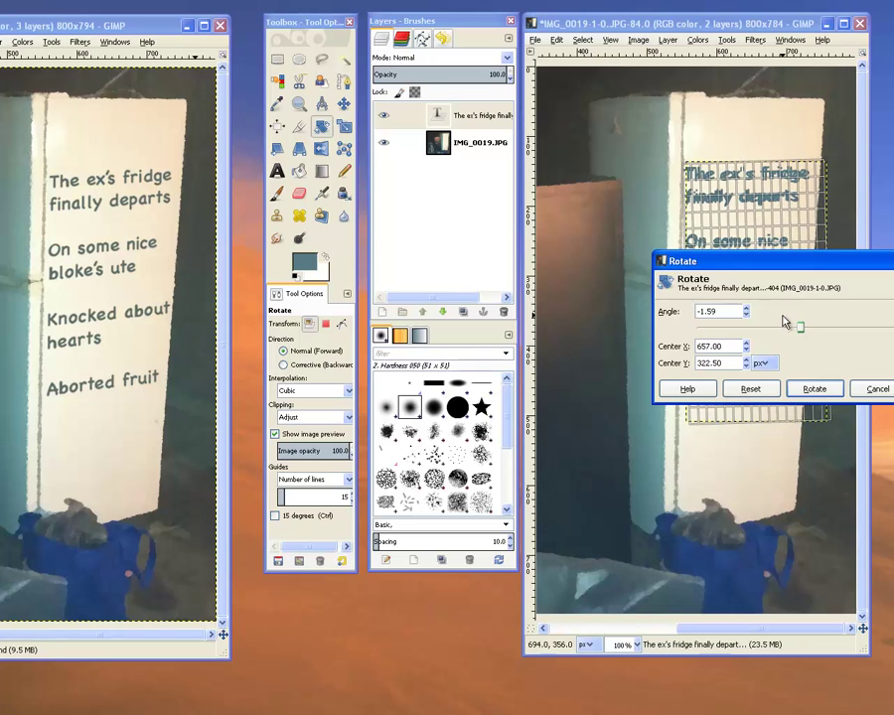
drag(781, 263, 675, 507)
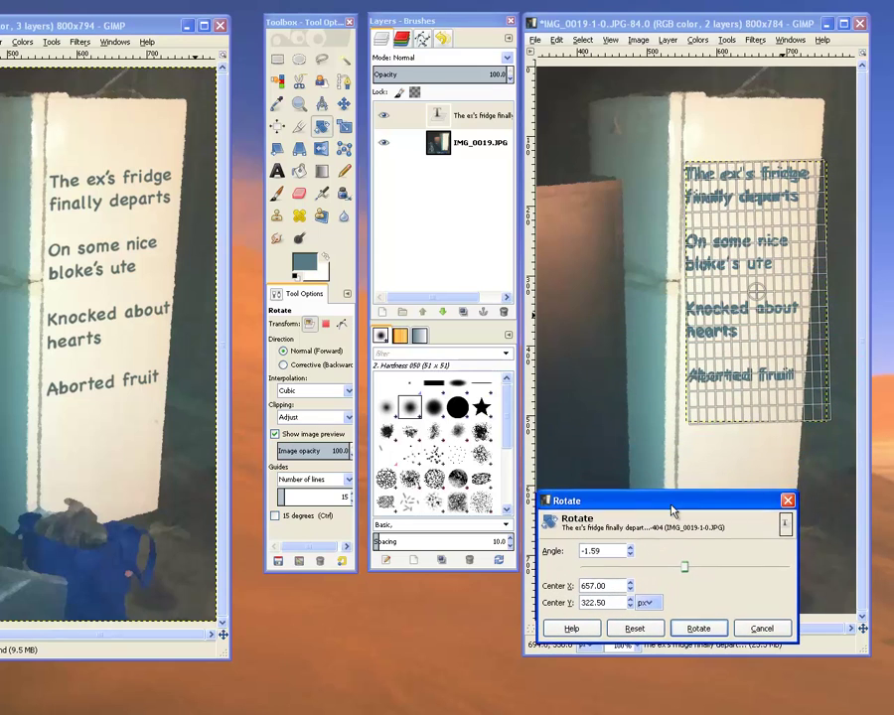
Set the rotation angle to 0.91 degrees and apply the rotation.
click(631, 549)
click(631, 549)
click(632, 550)
click(632, 549)
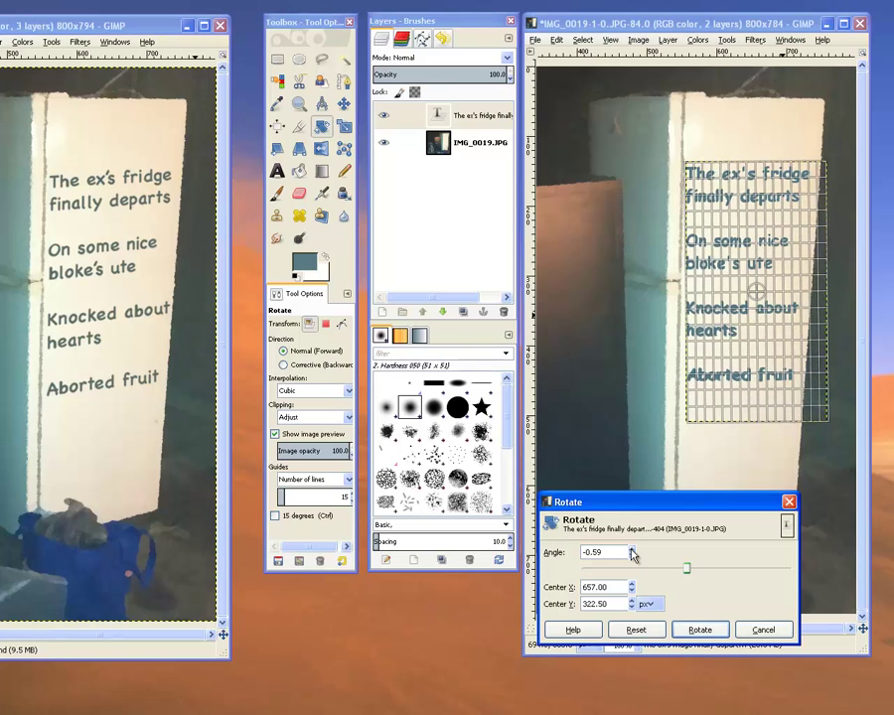
click(632, 549)
click(631, 549)
click(631, 549)
click(631, 549)
click(631, 549)
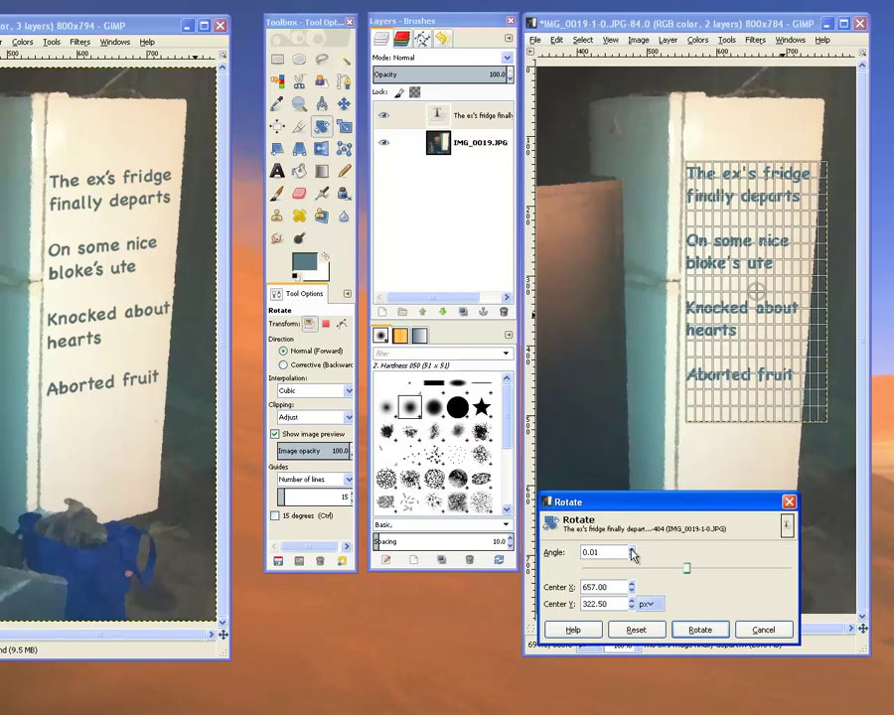
click(632, 549)
click(631, 549)
click(632, 549)
click(631, 549)
click(632, 549)
click(631, 549)
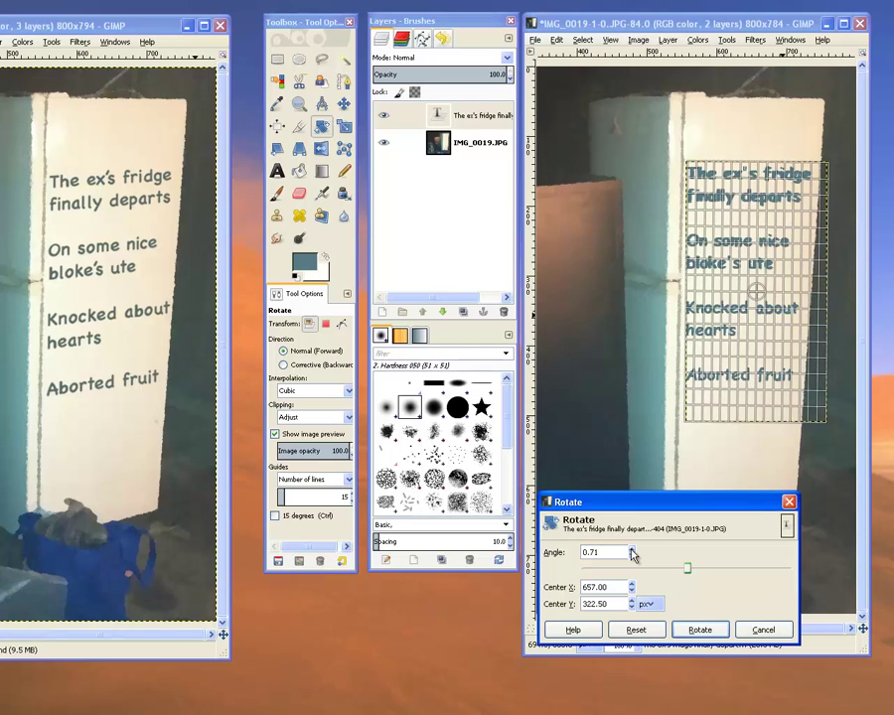
click(632, 549)
click(631, 549)
click(632, 549)
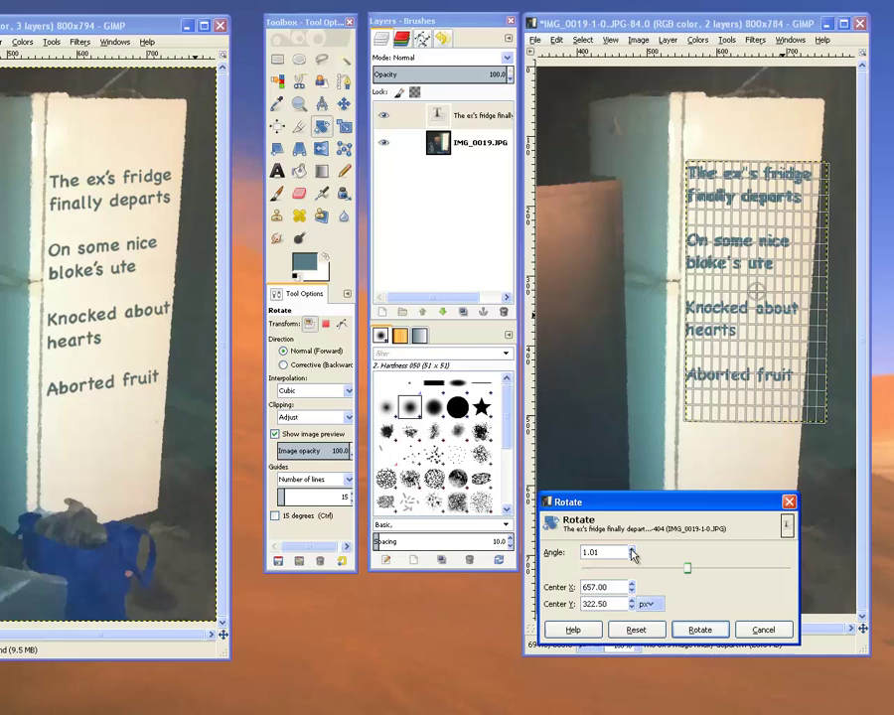
click(631, 549)
click(632, 549)
click(632, 549)
click(631, 549)
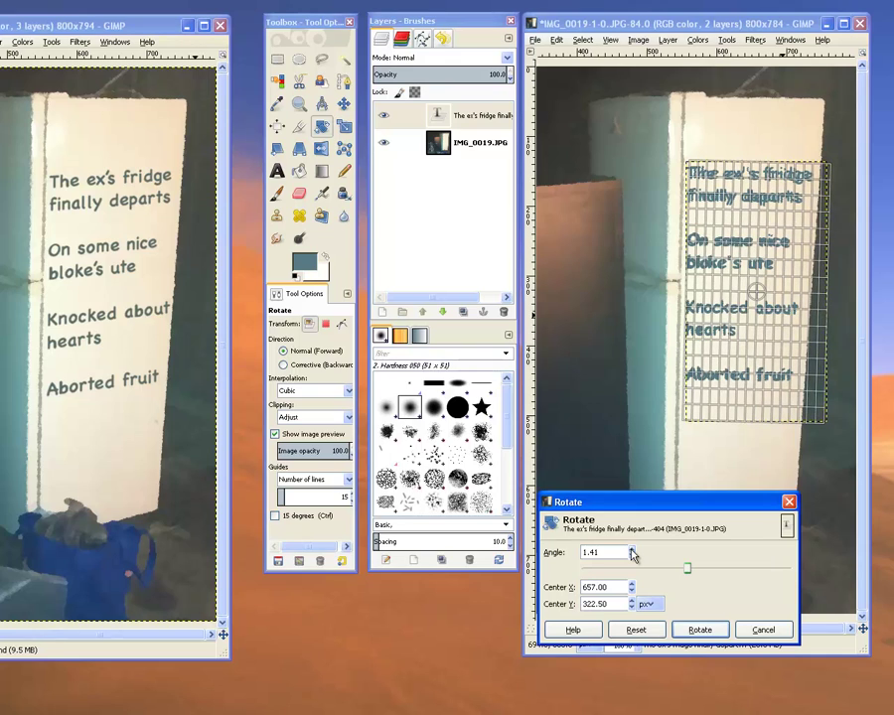
click(632, 549)
click(632, 549)
click(632, 549)
click(631, 549)
click(632, 549)
click(631, 549)
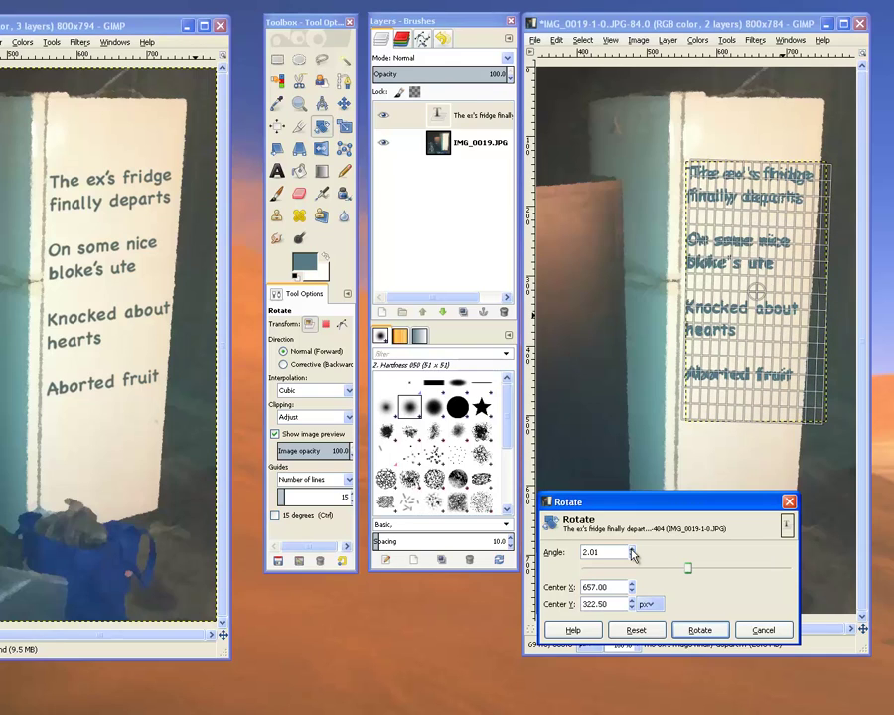
click(632, 555)
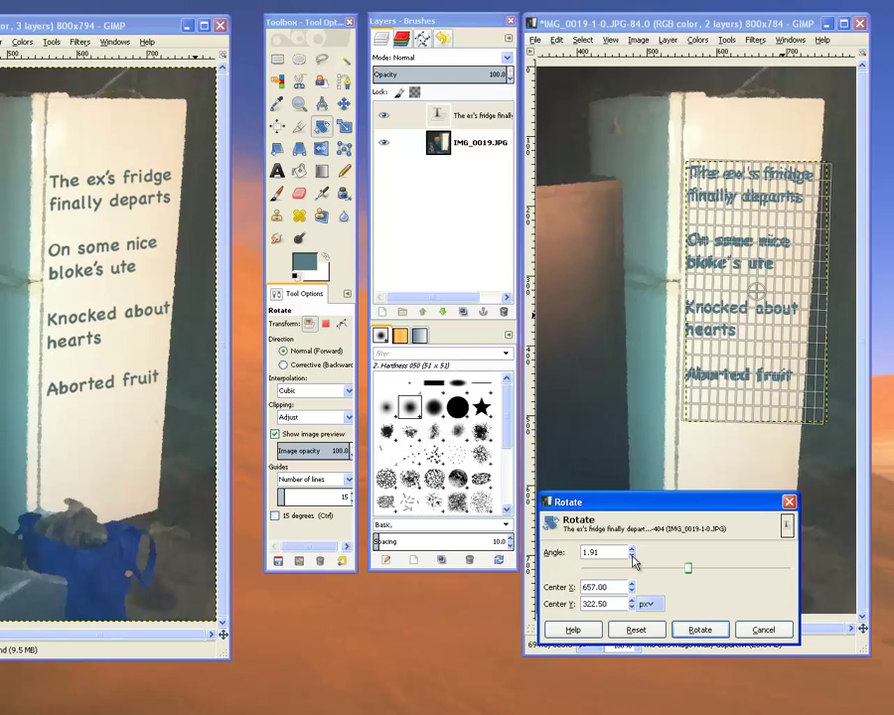
click(632, 555)
click(631, 555)
click(631, 555)
click(632, 555)
click(631, 555)
click(631, 555)
click(632, 555)
click(631, 555)
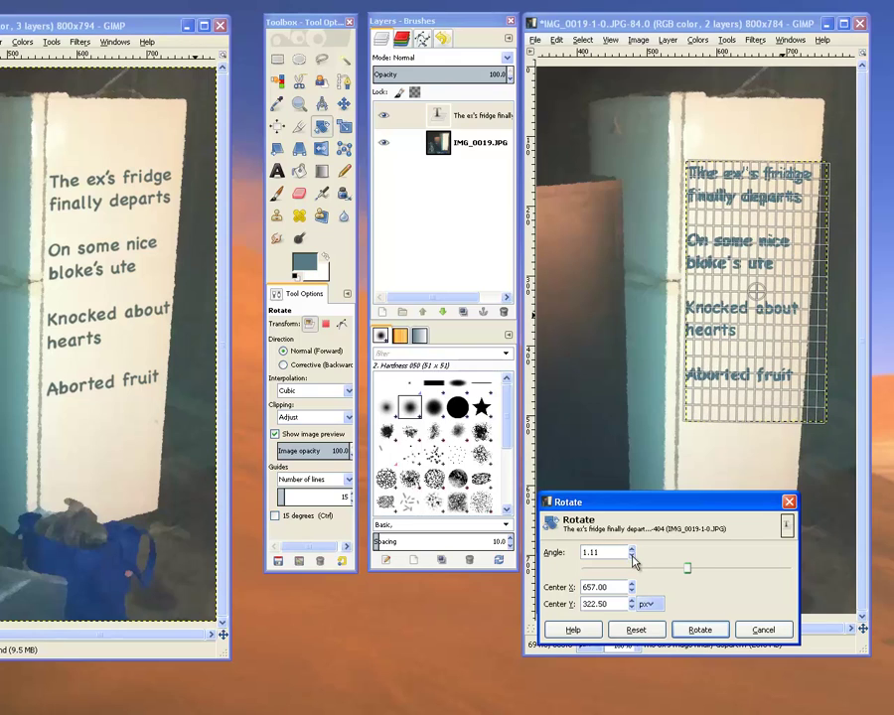
click(631, 555)
click(631, 555)
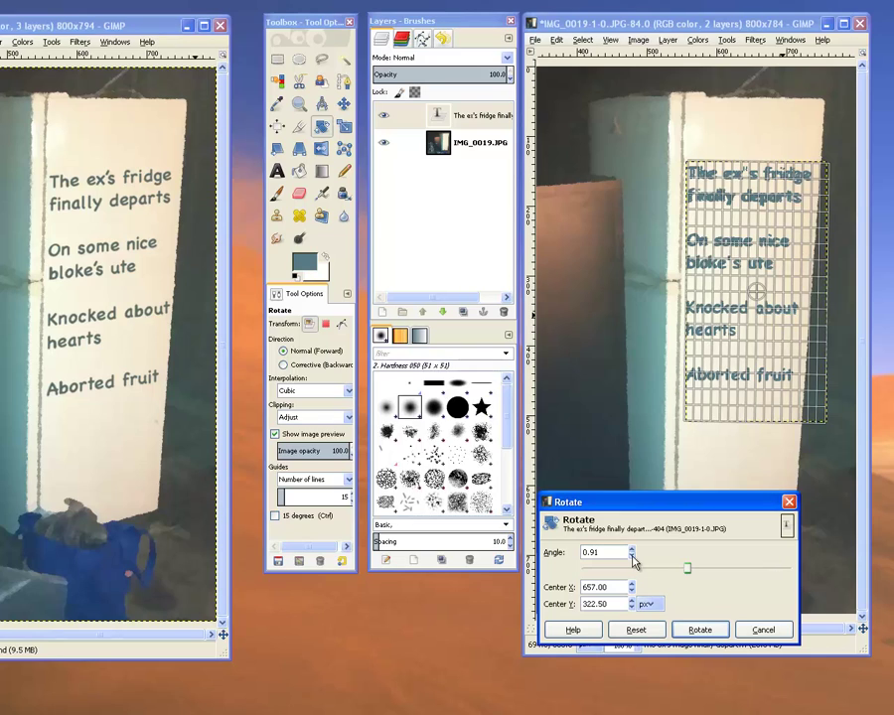
click(700, 632)
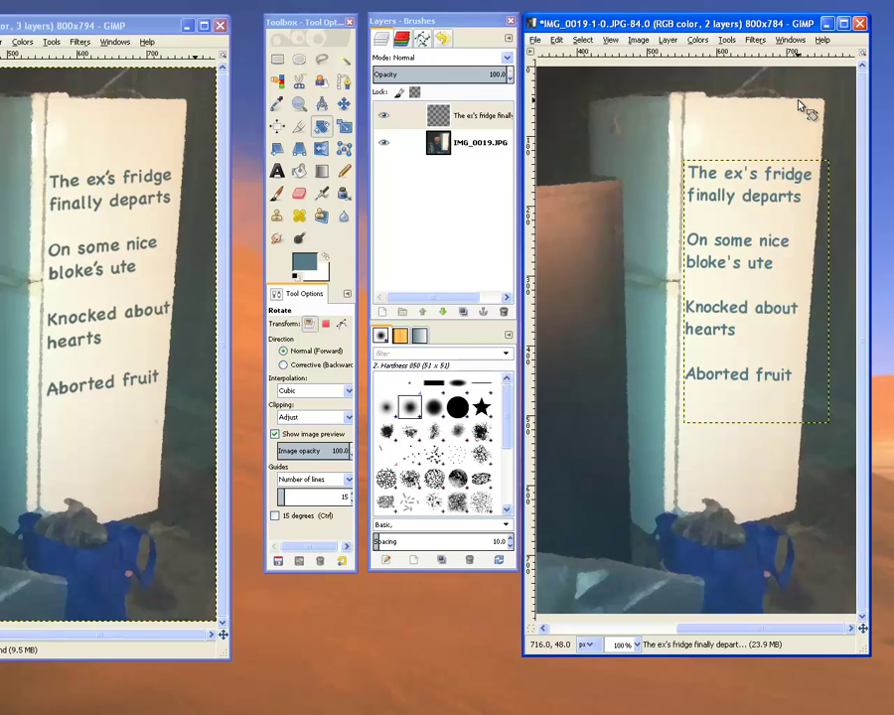
key(ctrl+s)
Start a Perspective warp on the captions and drag the right-hand corners to match the door's slant.
click(298, 151)
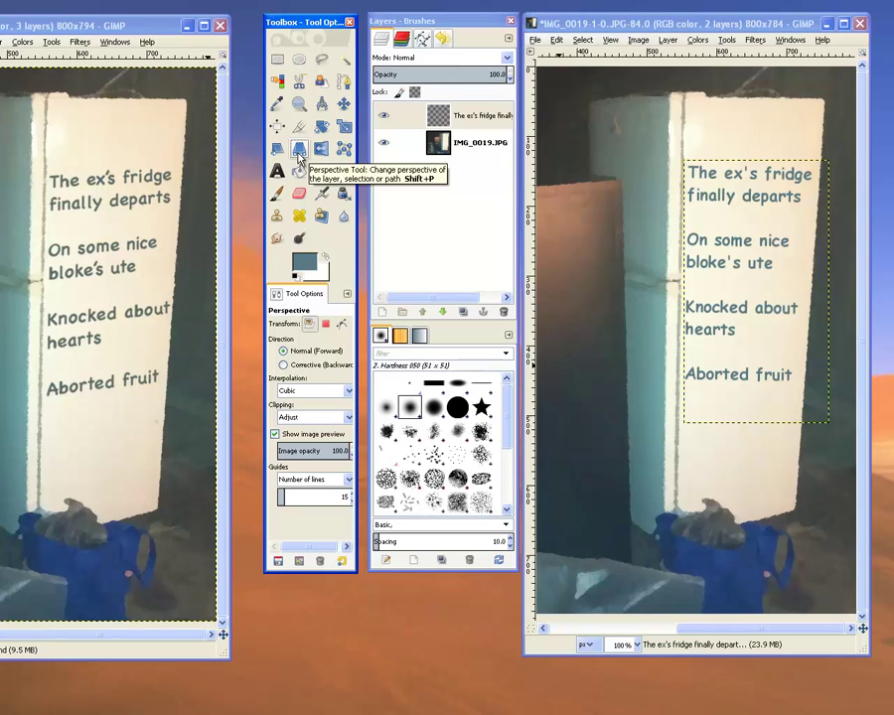
click(749, 252)
drag(750, 195, 700, 494)
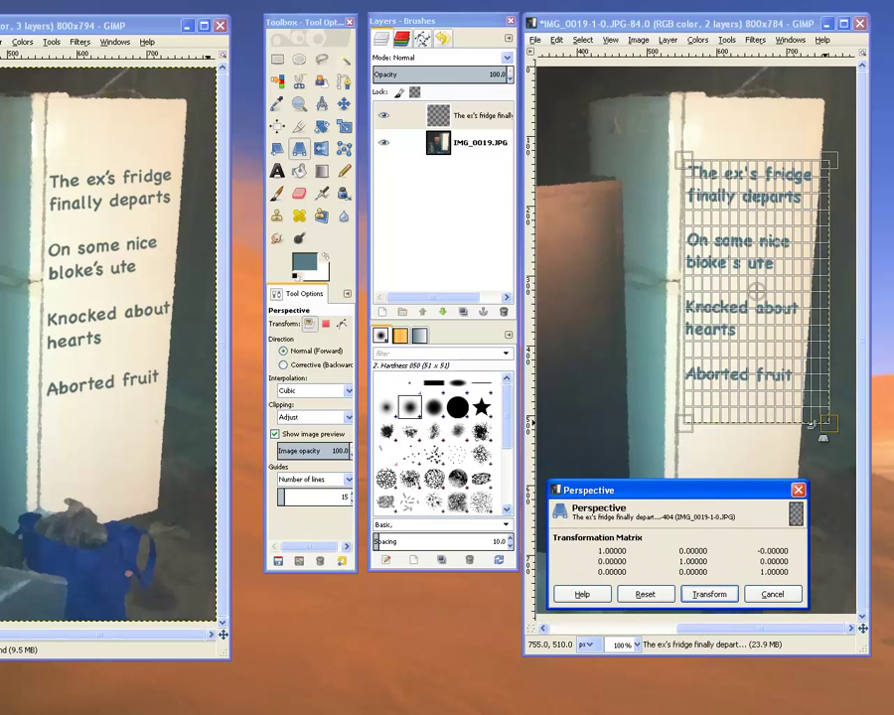
drag(717, 492, 568, 549)
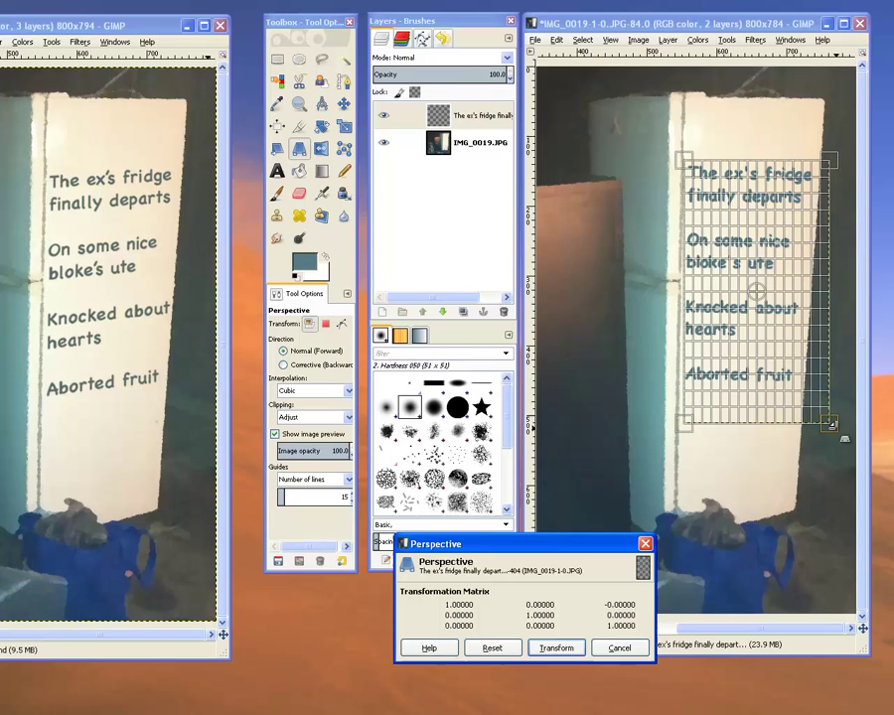
drag(845, 437, 834, 408)
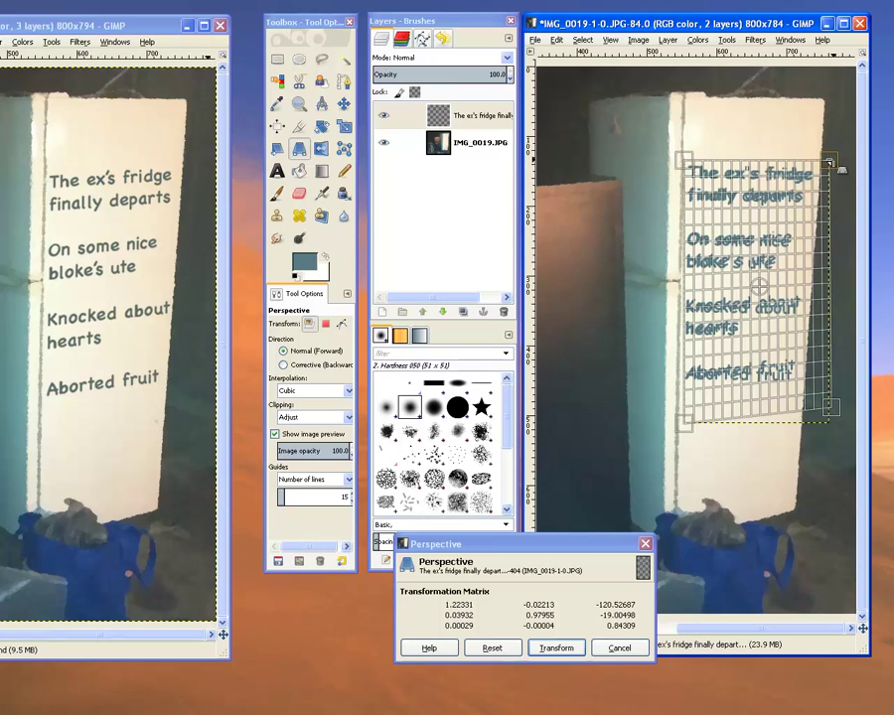
drag(841, 168, 845, 161)
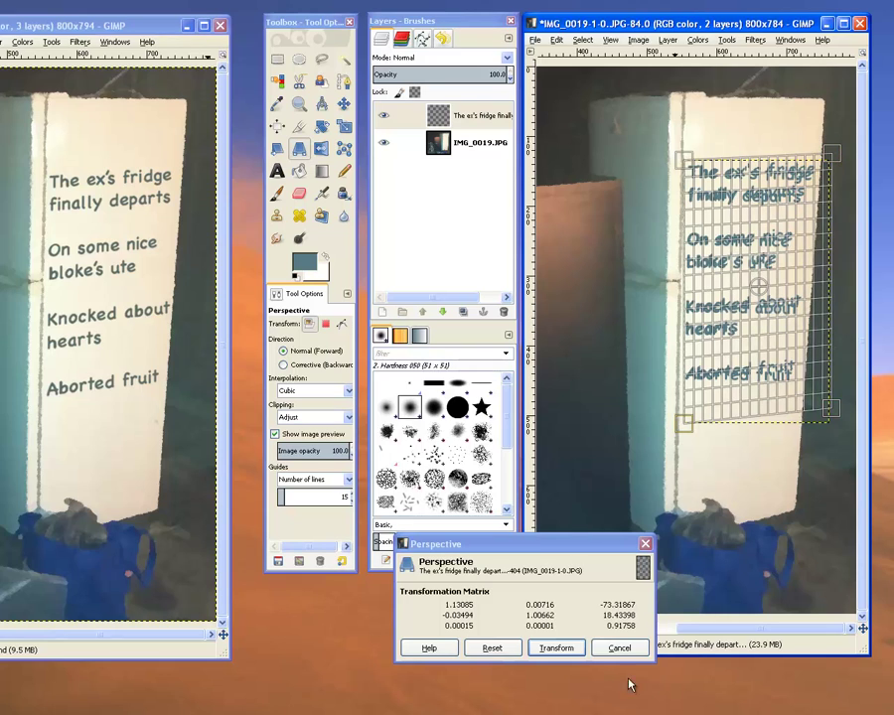
Apply the perspective warp to the caption layer with Transform.
click(556, 647)
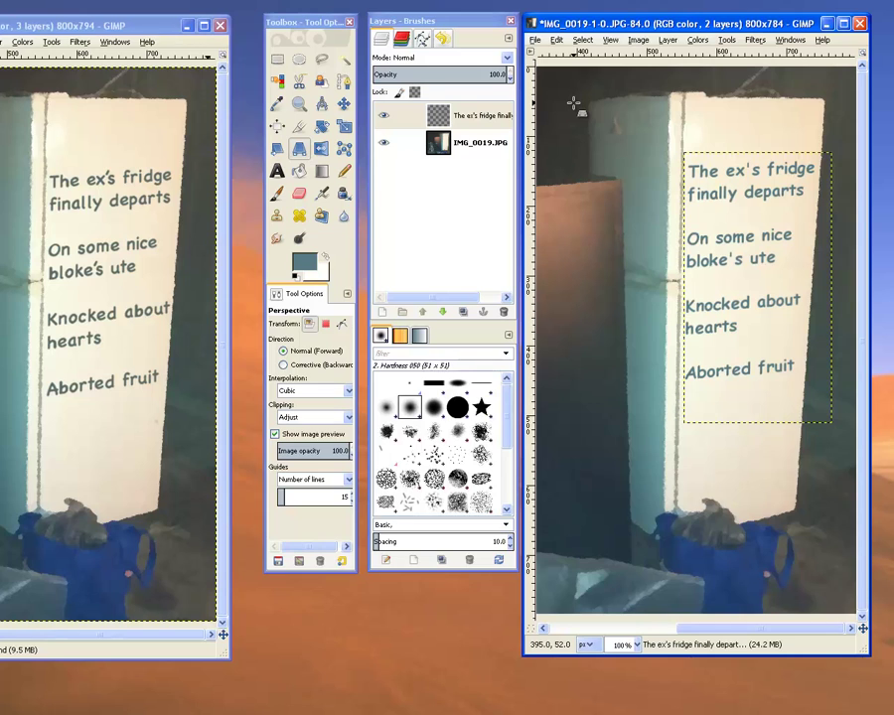
Move the Layers and Toolbox docks aside, widen the image window, and activate the IMG_0019.JPG layer.
mouse_move(424, 20)
mouse_down()
mouse_move(330, 62)
mouse_move(159, 49)
mouse_move(151, 41)
mouse_up()
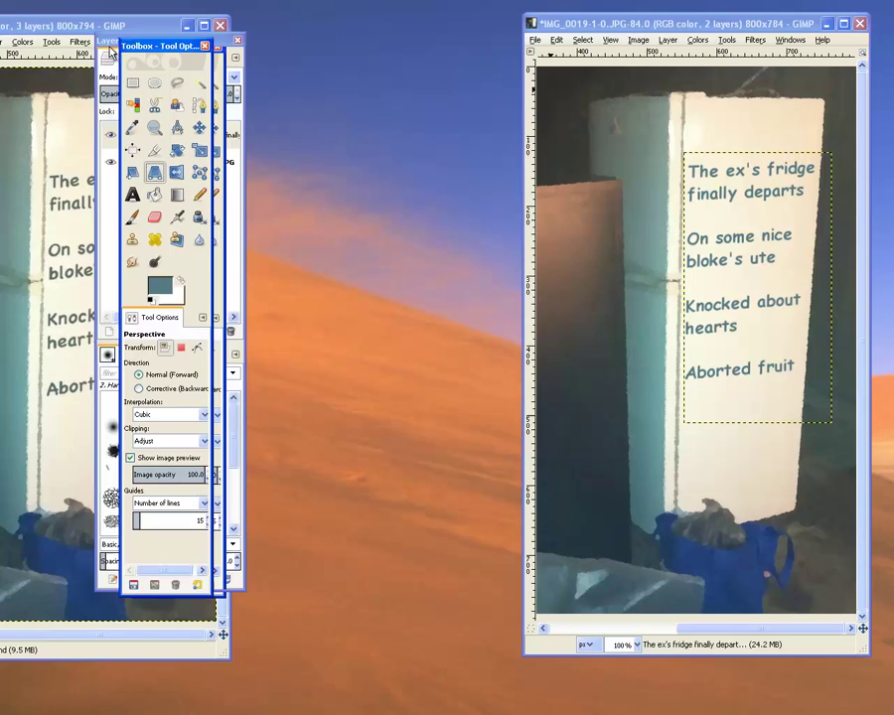
drag(144, 46, 25, 38)
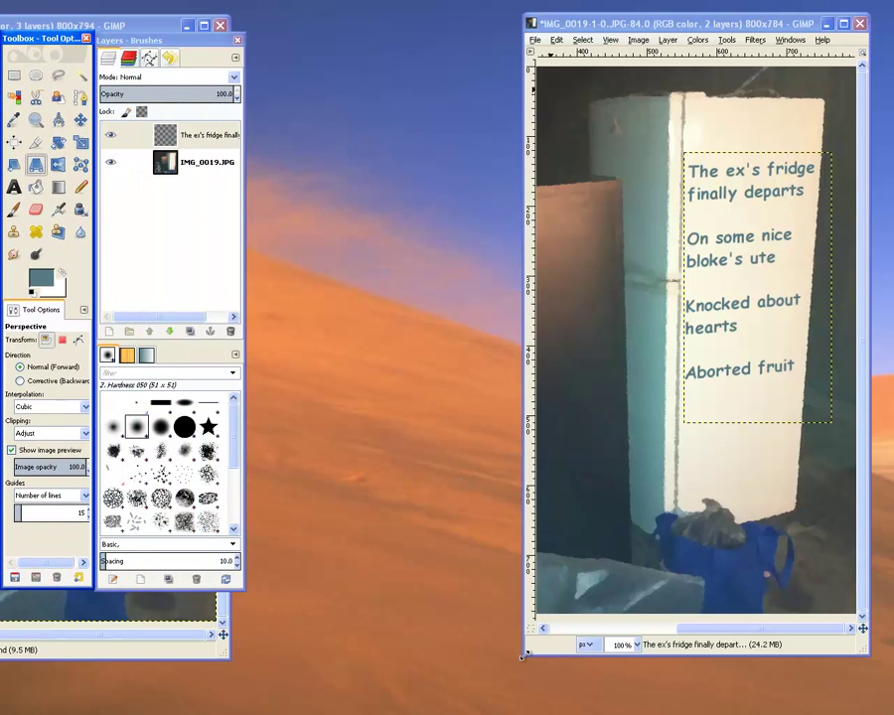
drag(523, 656, 314, 662)
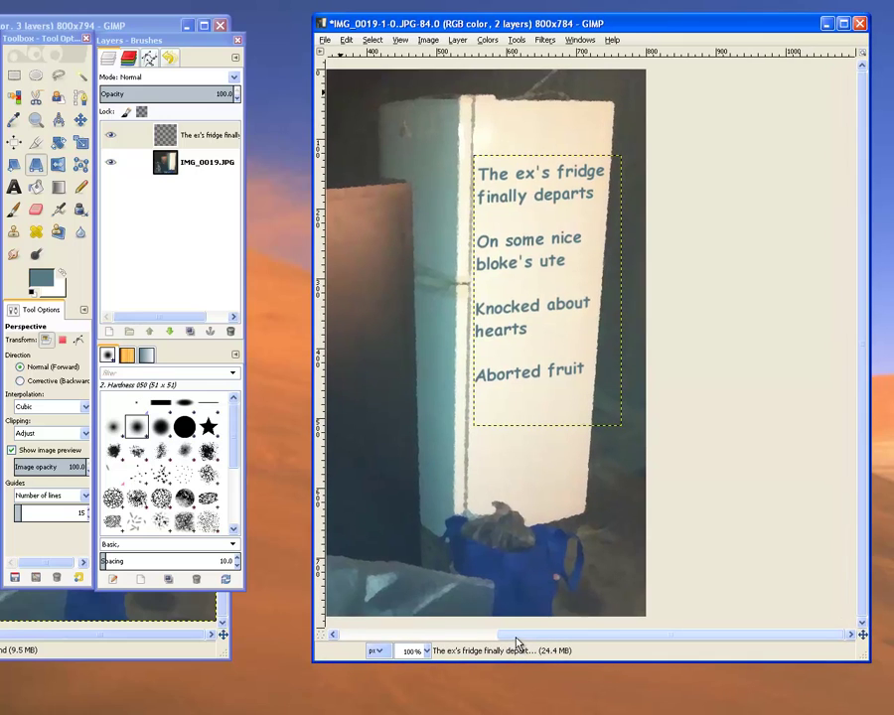
drag(514, 635, 258, 668)
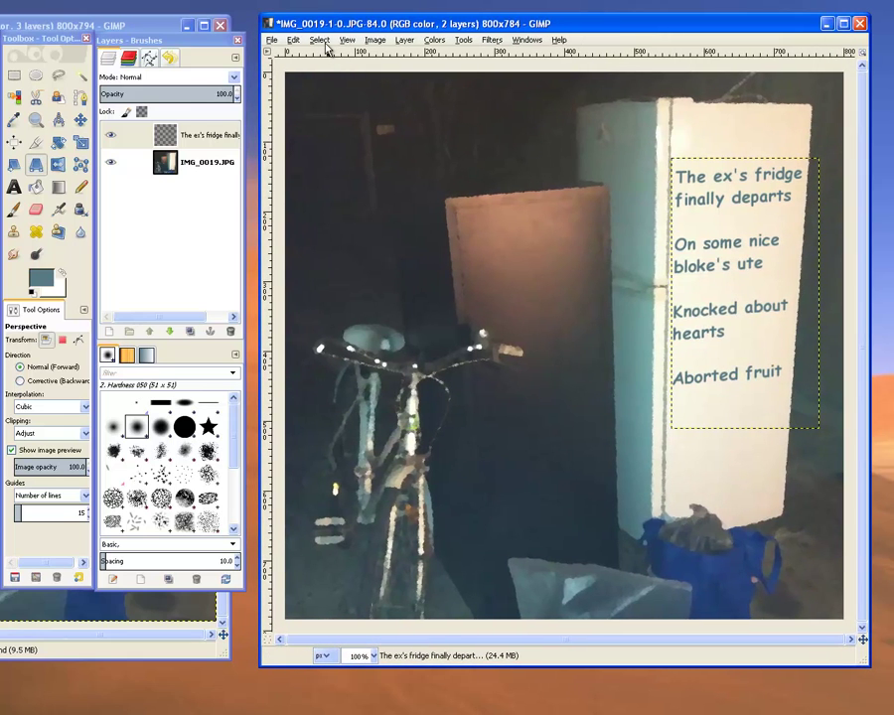
click(173, 170)
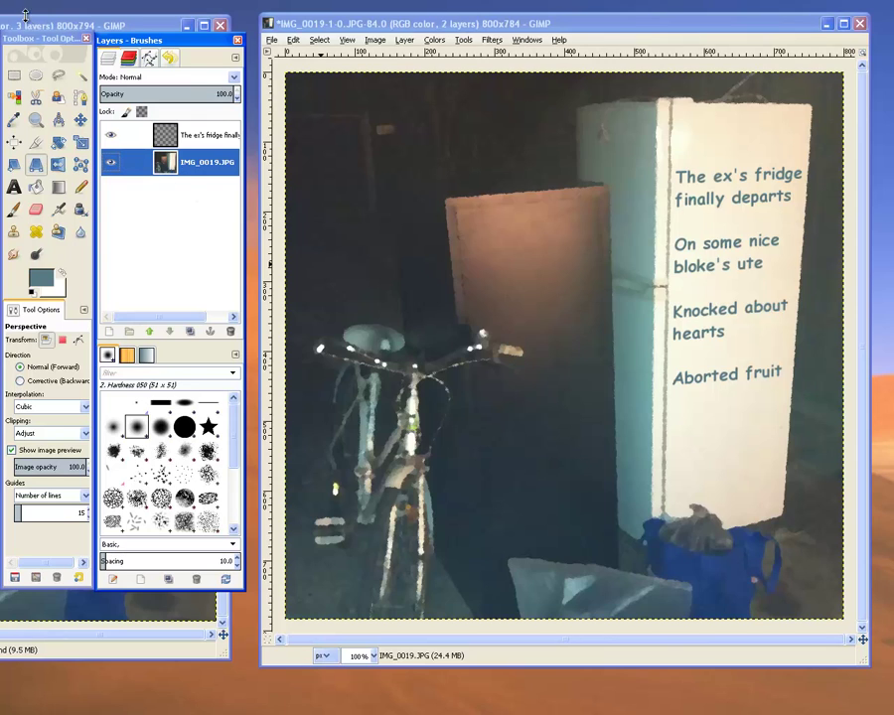
drag(40, 46, 0, 50)
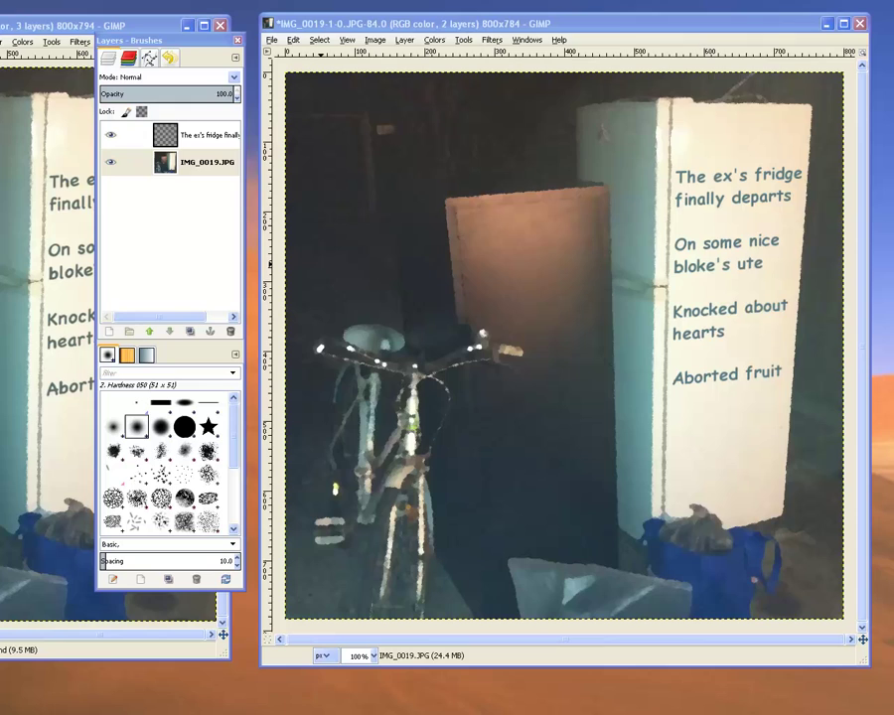
mouse_move(139, 40)
mouse_down()
mouse_move(74, 58)
mouse_move(0, 59)
mouse_up()
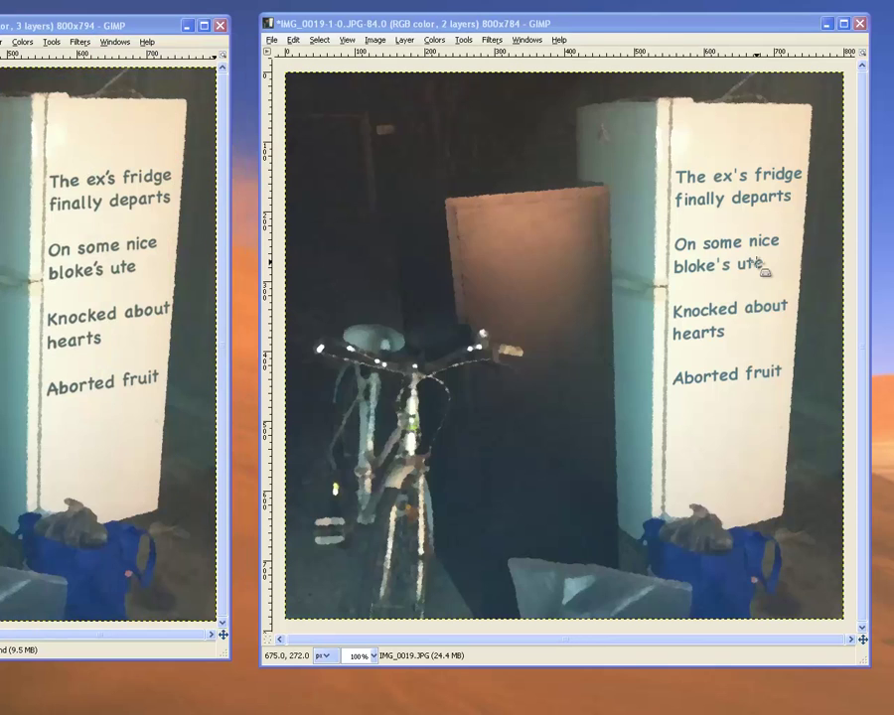
click(273, 41)
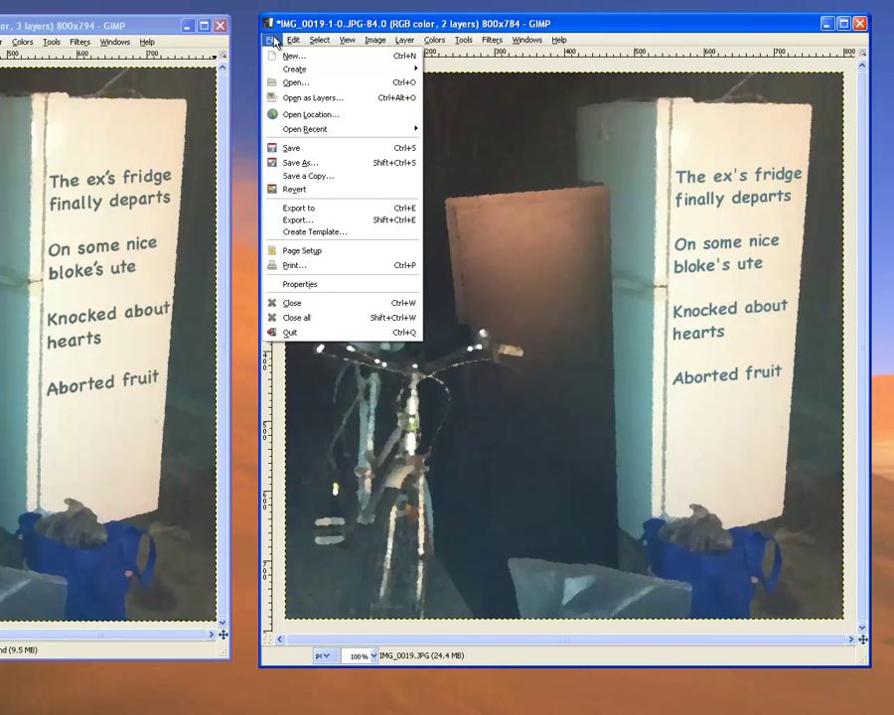
click(329, 162)
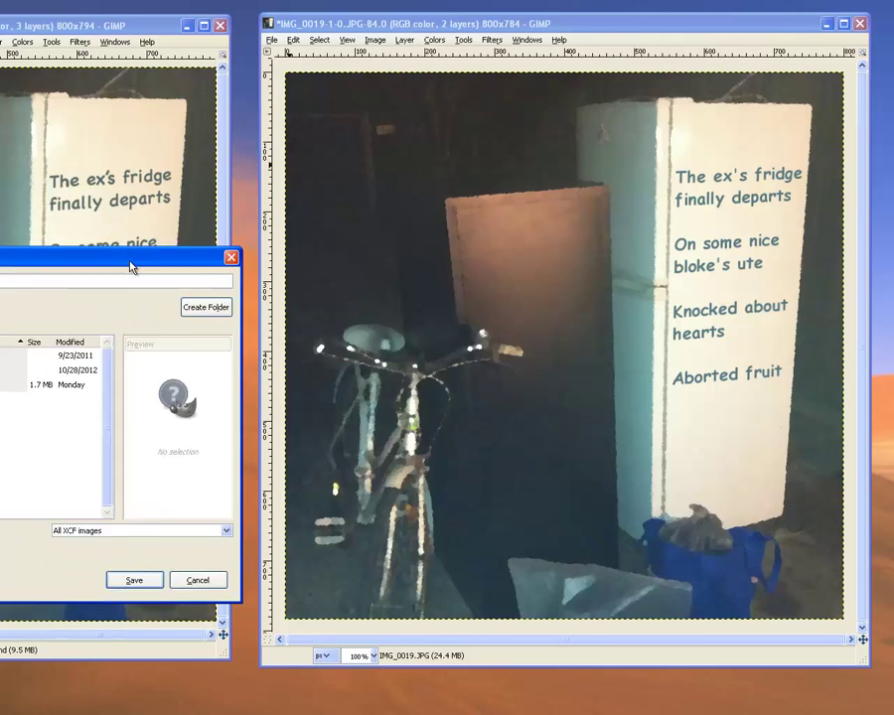
drag(129, 256, 379, 250)
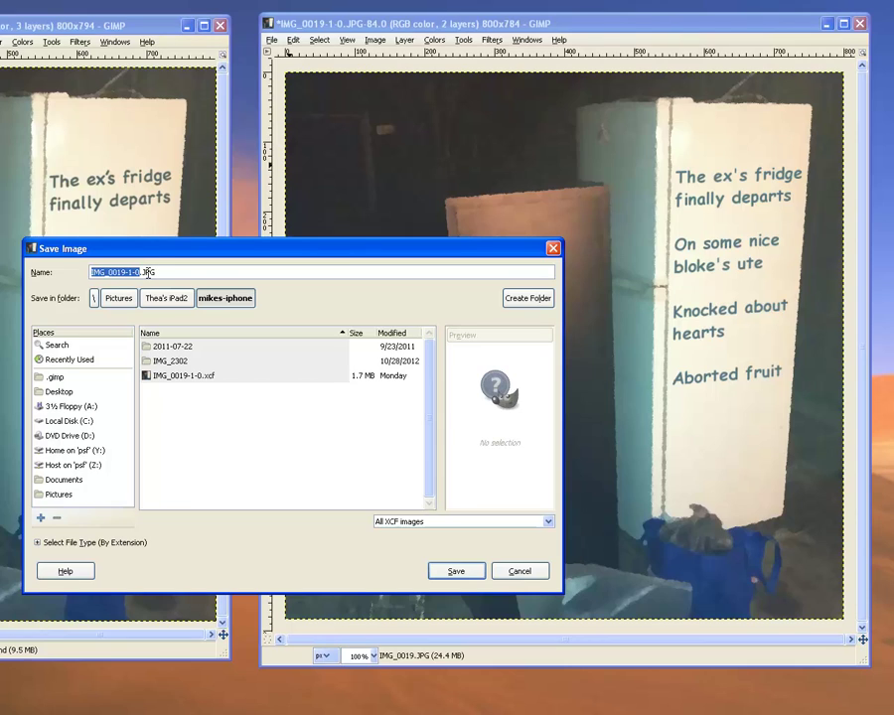
click(455, 573)
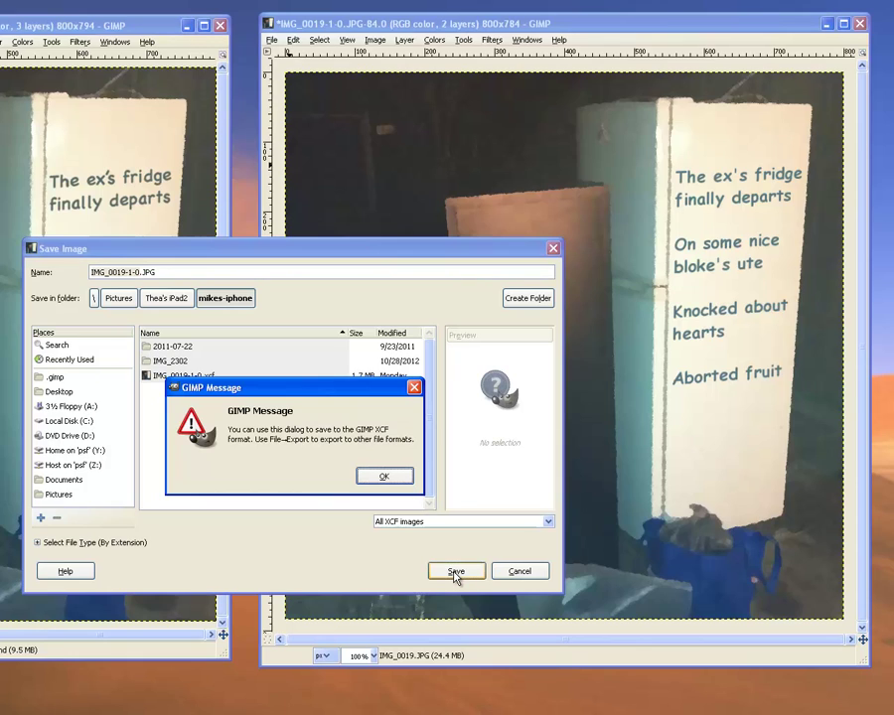
click(385, 476)
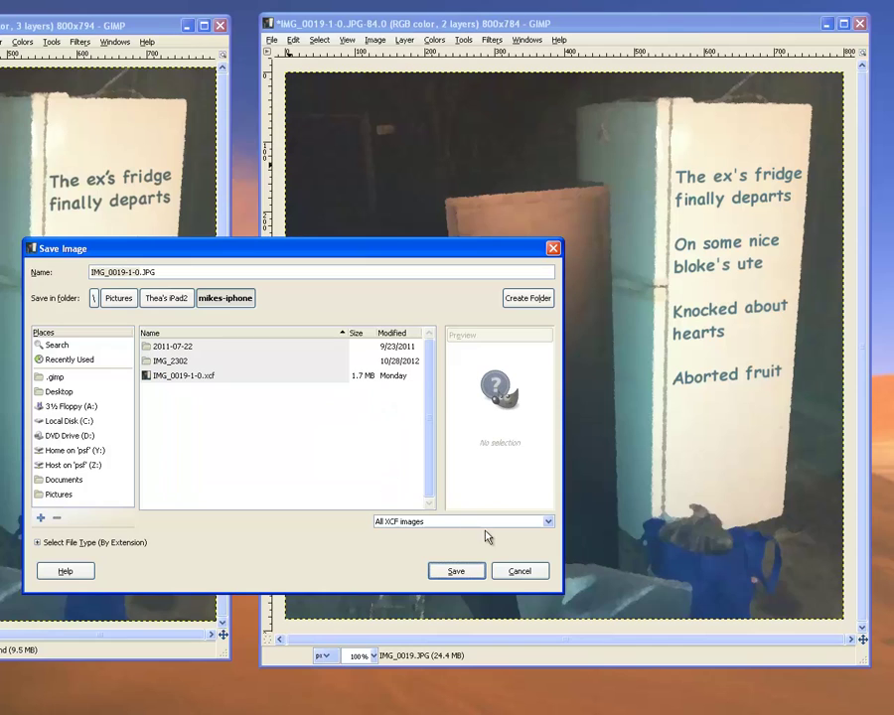
click(519, 572)
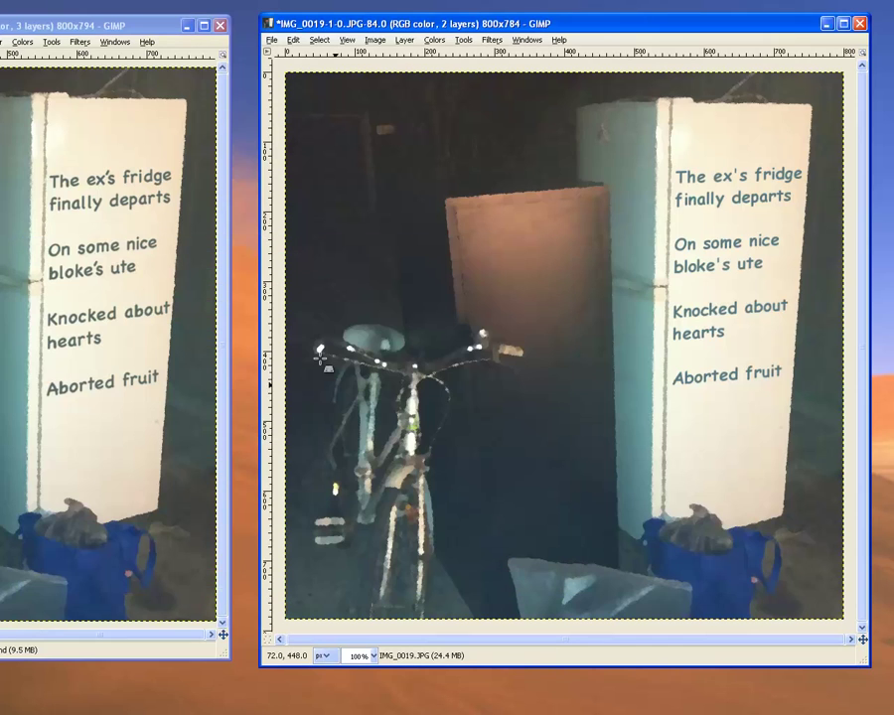
Export the image via File > Export under the name IMG_0019-1-0-2.png.
click(271, 40)
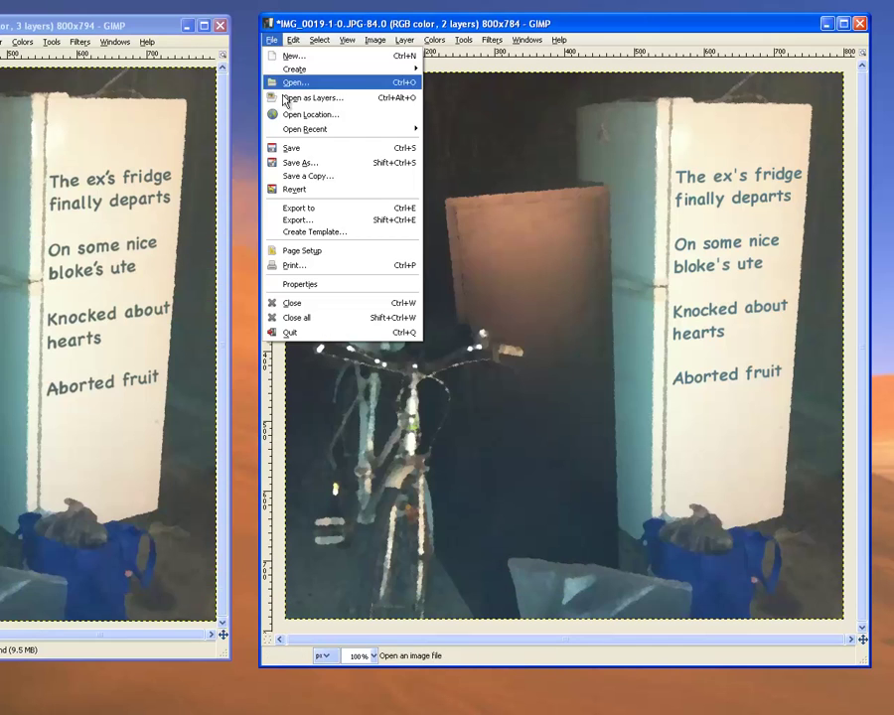
click(293, 217)
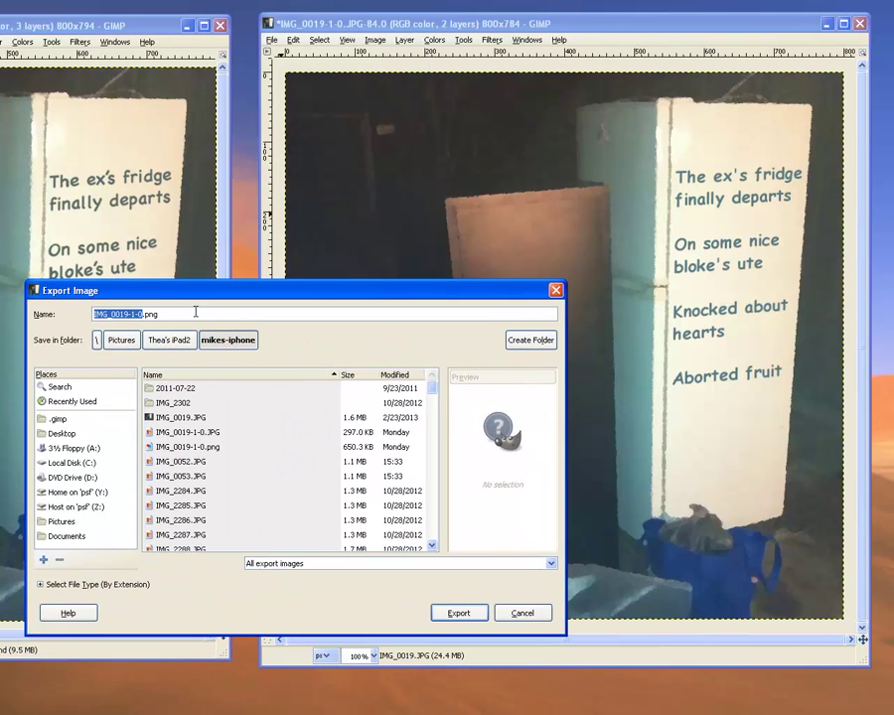
click(168, 314)
click(143, 314)
click(142, 314)
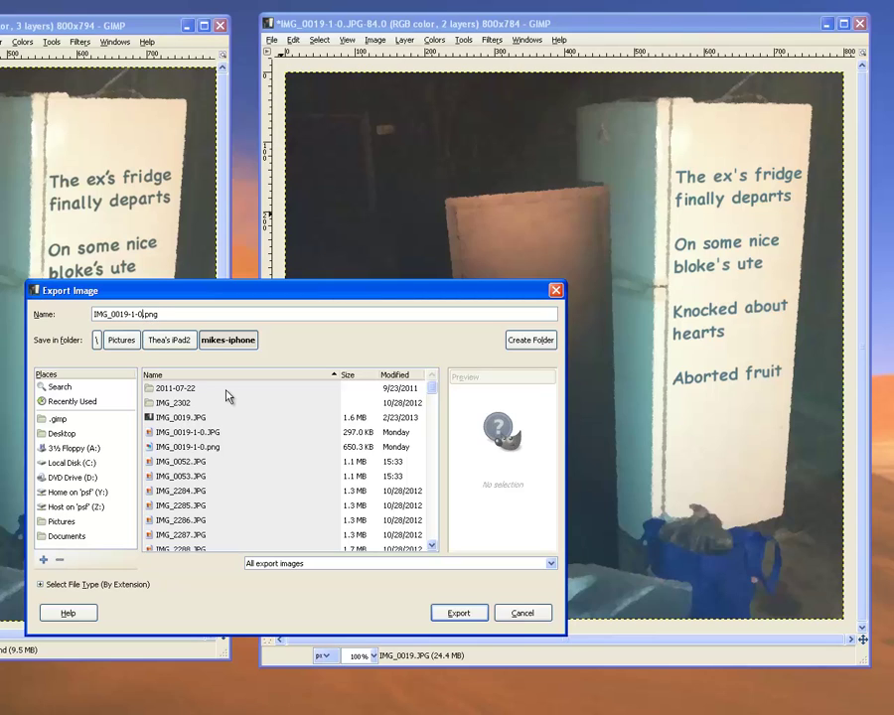
text(-2)
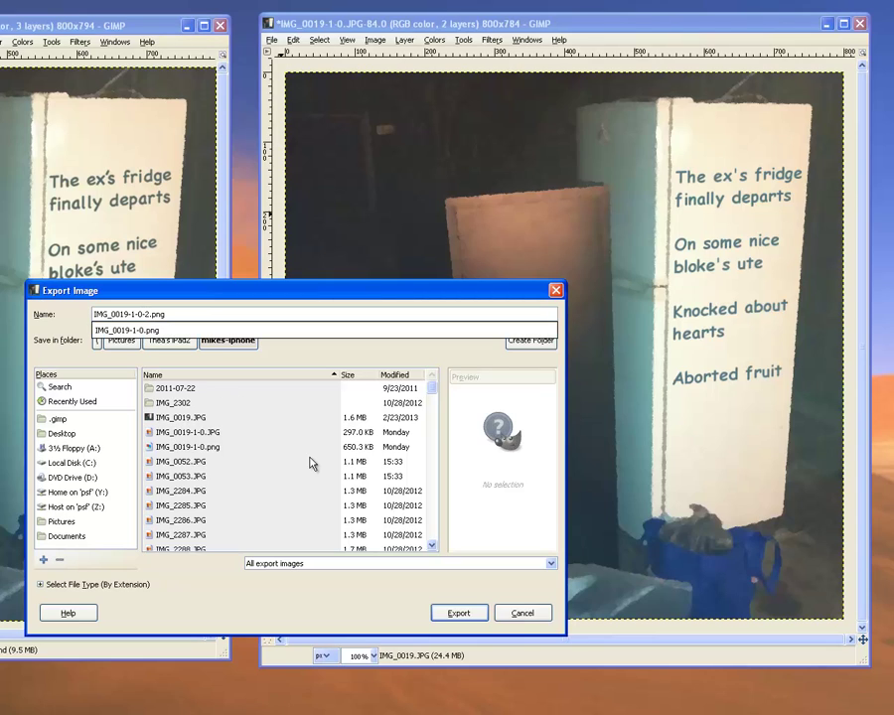
click(459, 614)
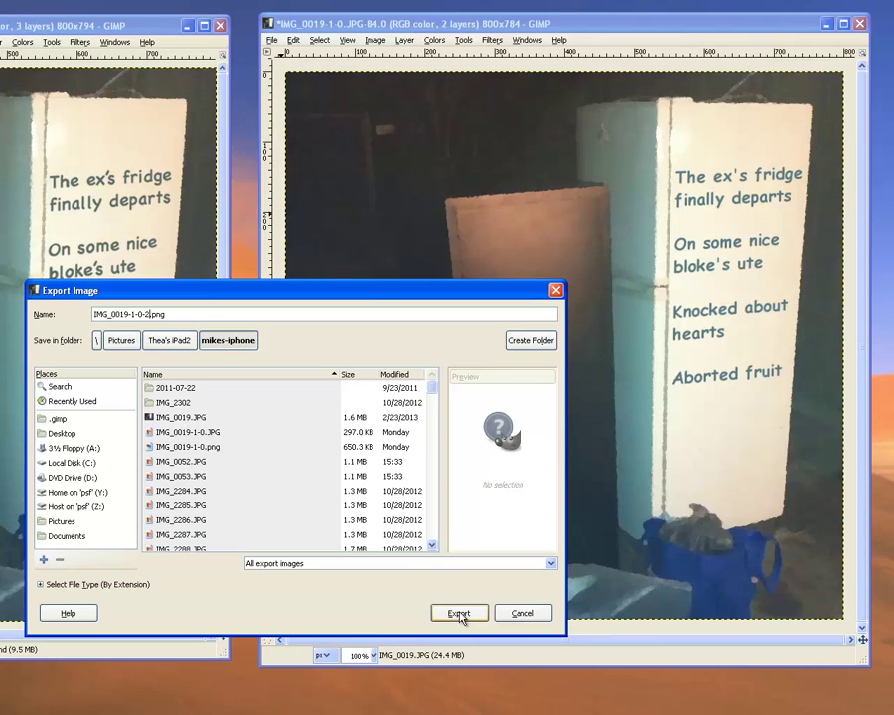
click(458, 614)
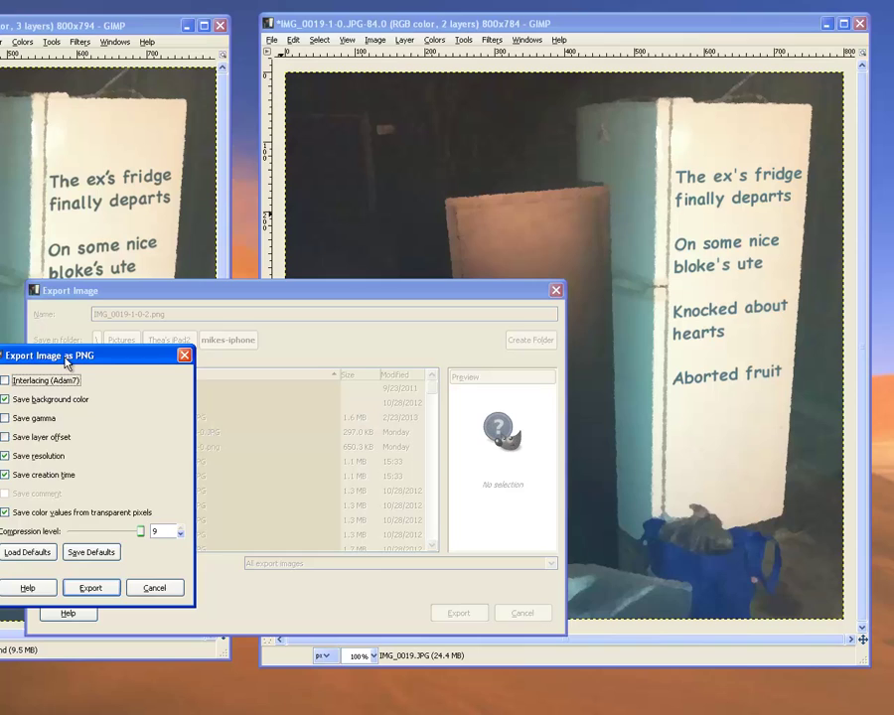
Confirm the PNG options at compression level 9 to save IMG_0019-1-0-2.png.
drag(69, 358, 128, 360)
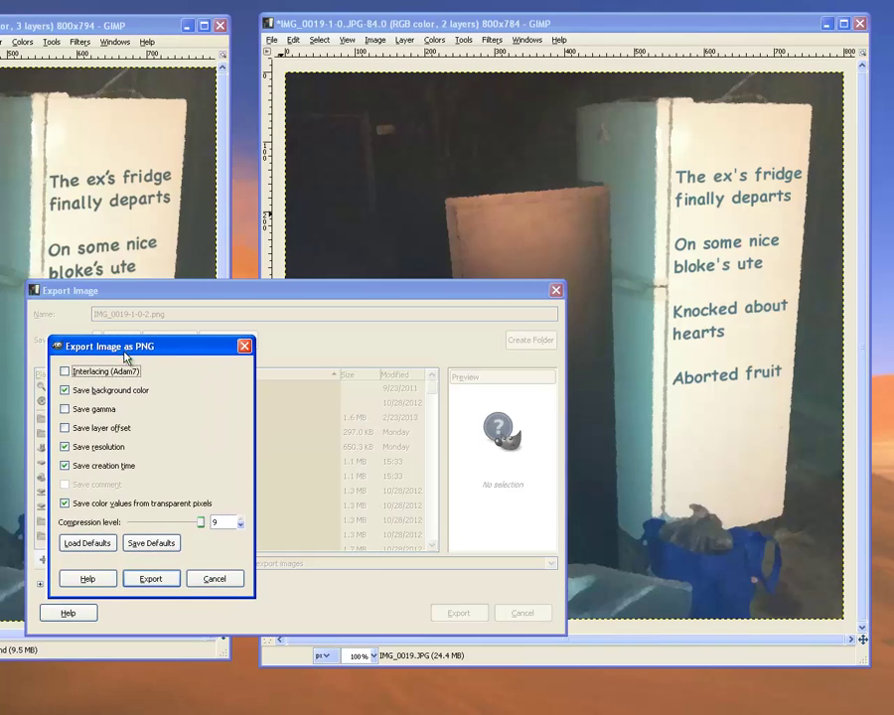
click(159, 584)
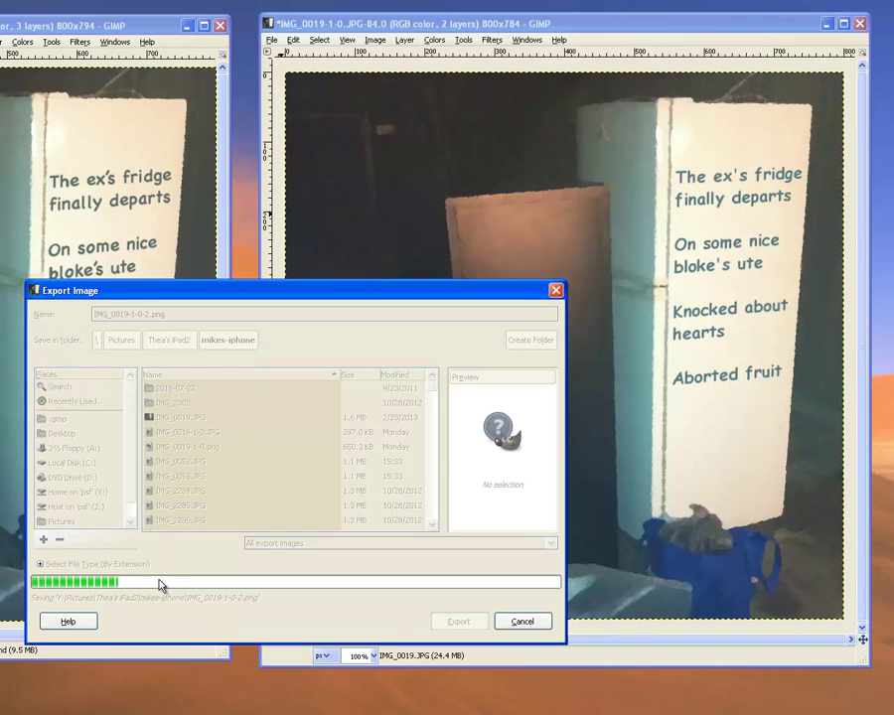